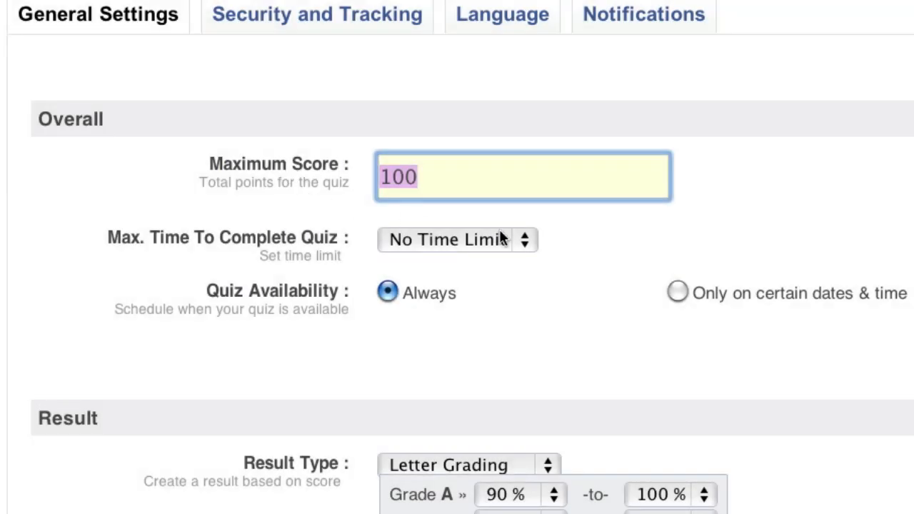
# - Set a 10-minute time limit and schedule availability for specific dates and times
pyautogui.click(502, 239)
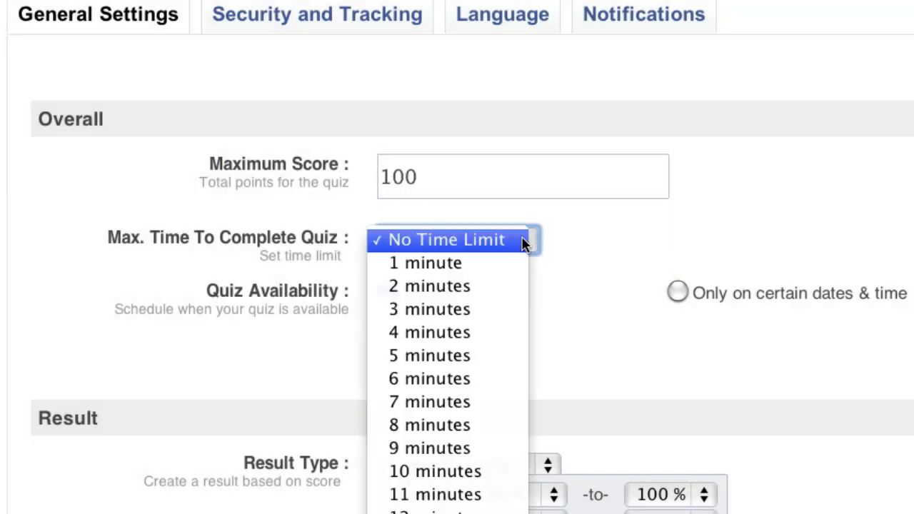
pyautogui.click(429, 473)
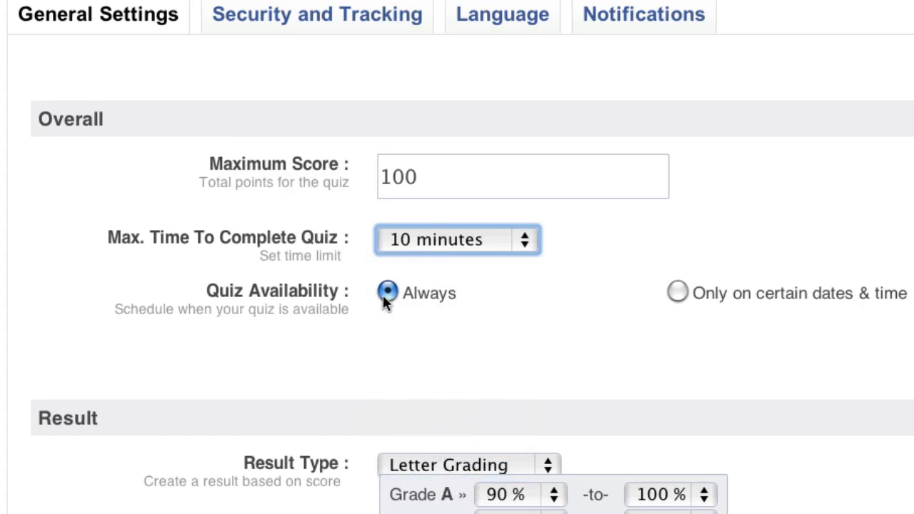
pyautogui.click(678, 292)
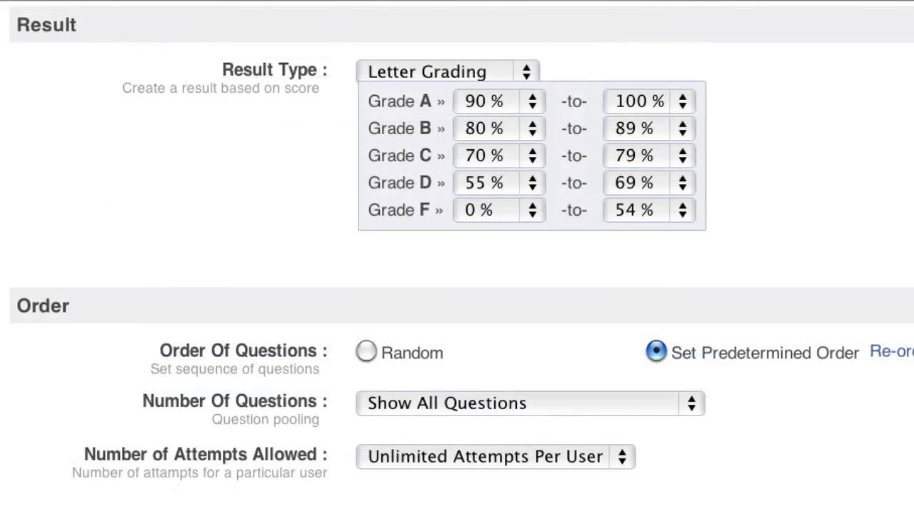
# - Keep Letter Grading with Grade A starting at 85% and Grade B ending at 84%
pyautogui.click(531, 77)
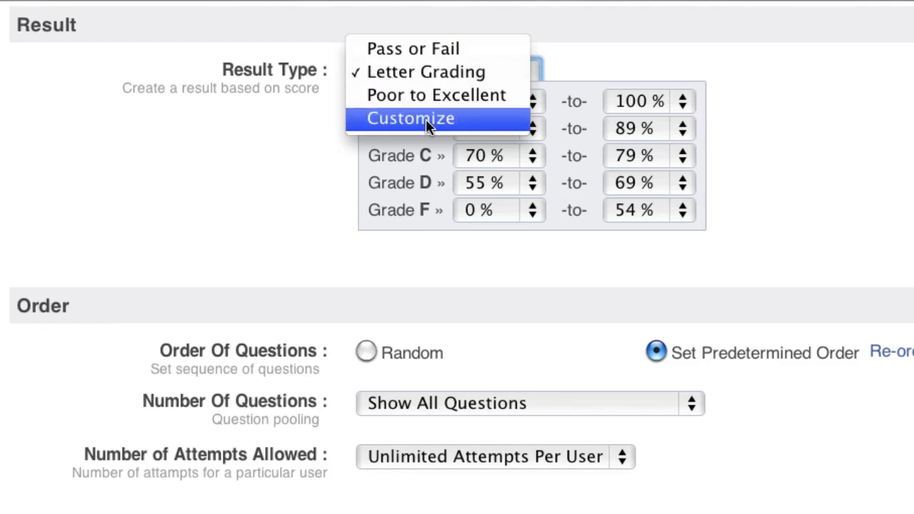
pyautogui.click(425, 71)
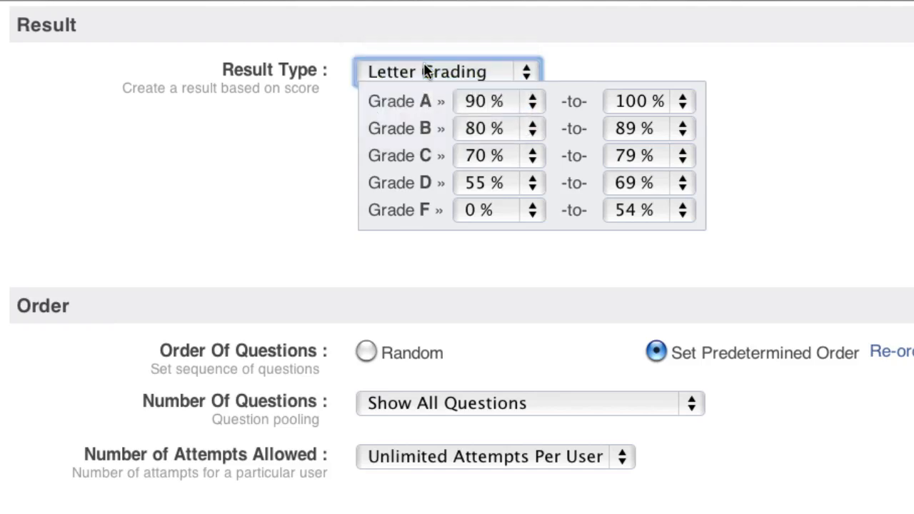
pyautogui.click(534, 108)
pyautogui.click(484, 217)
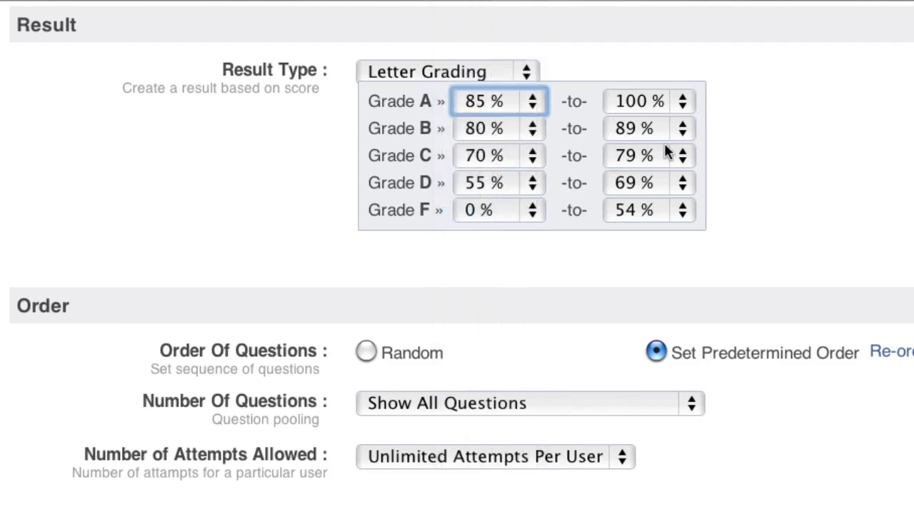
pyautogui.click(682, 130)
pyautogui.click(645, 245)
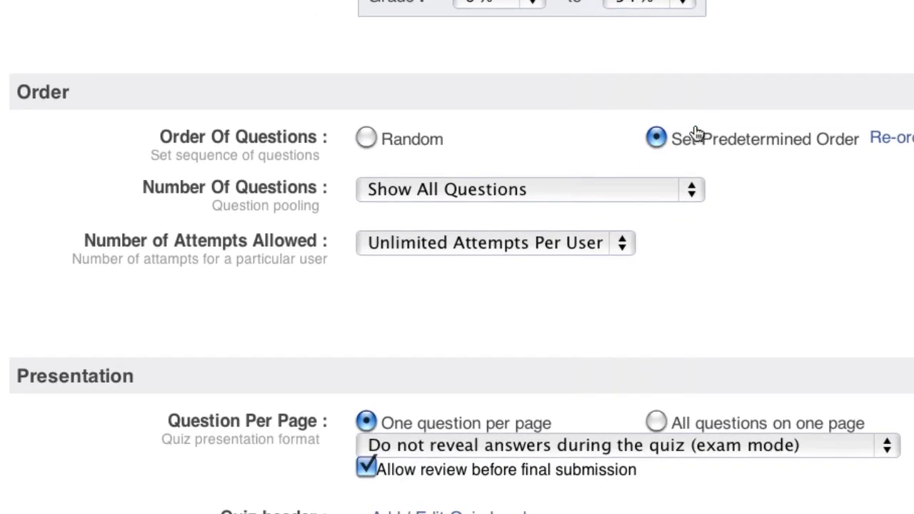
# - Shuffle questions randomly, show a random 80% of them, and allow one attempt per user
pyautogui.click(364, 138)
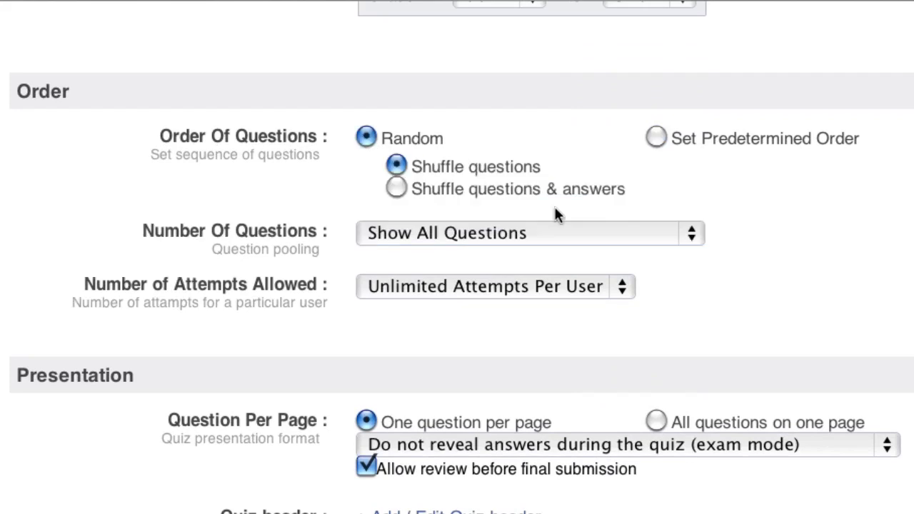
pyautogui.click(701, 239)
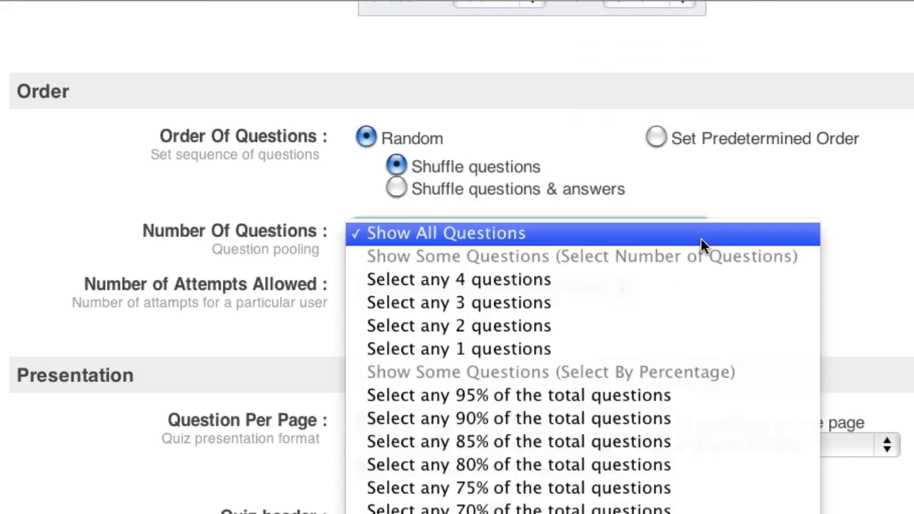
pyautogui.click(498, 465)
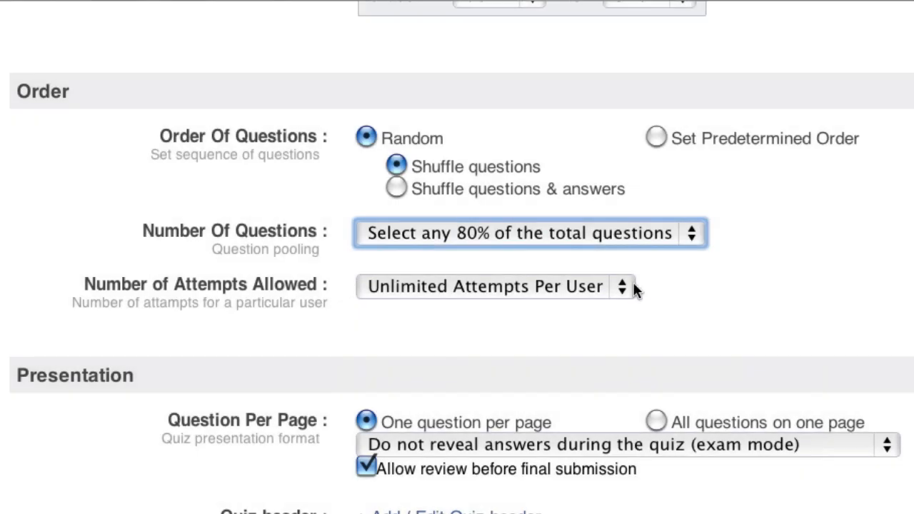
pyautogui.click(628, 288)
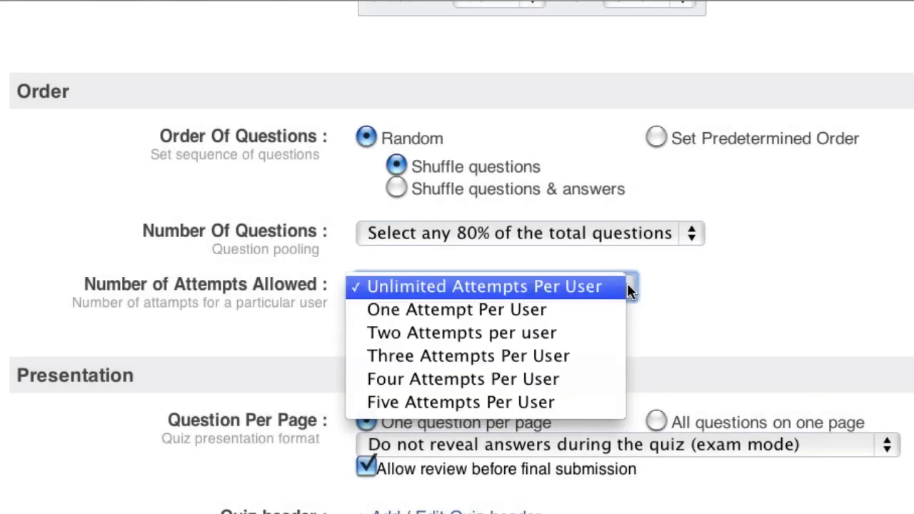
pyautogui.click(599, 317)
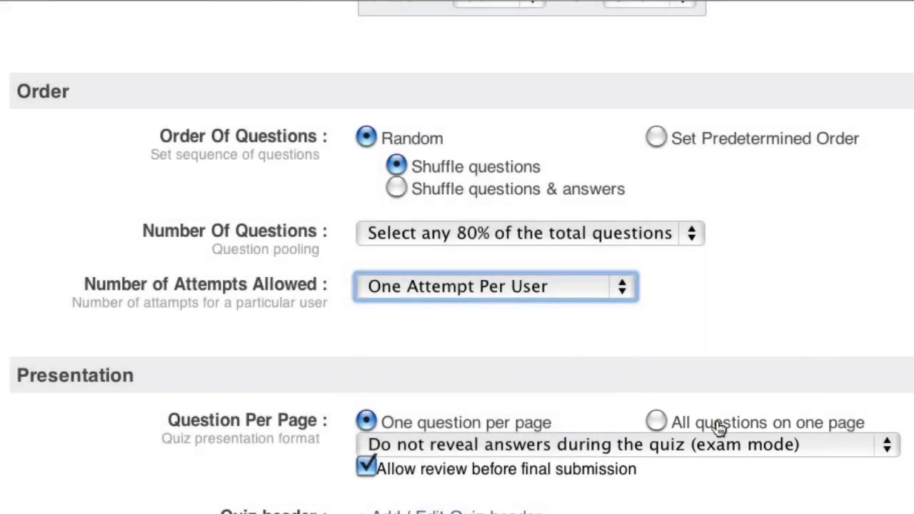
# - Keep correct answers hidden while the quiz is being taken
pyautogui.click(888, 446)
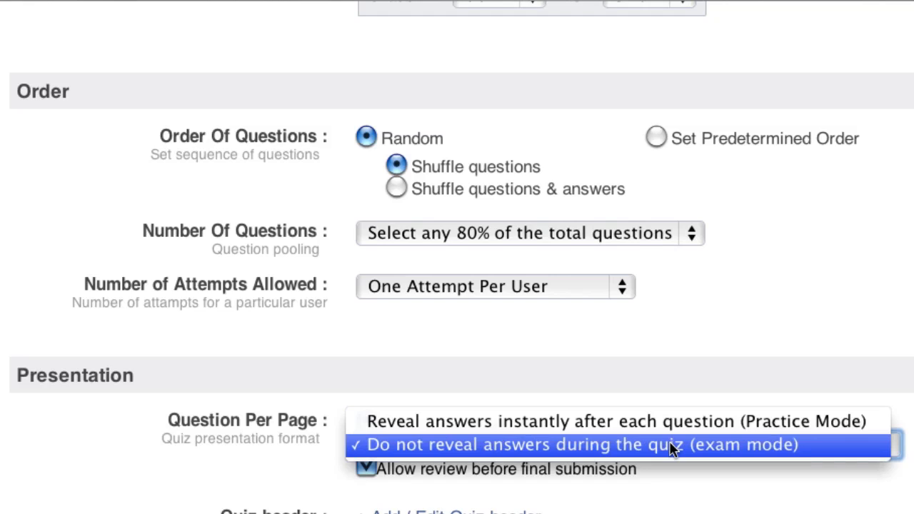
pyautogui.click(663, 491)
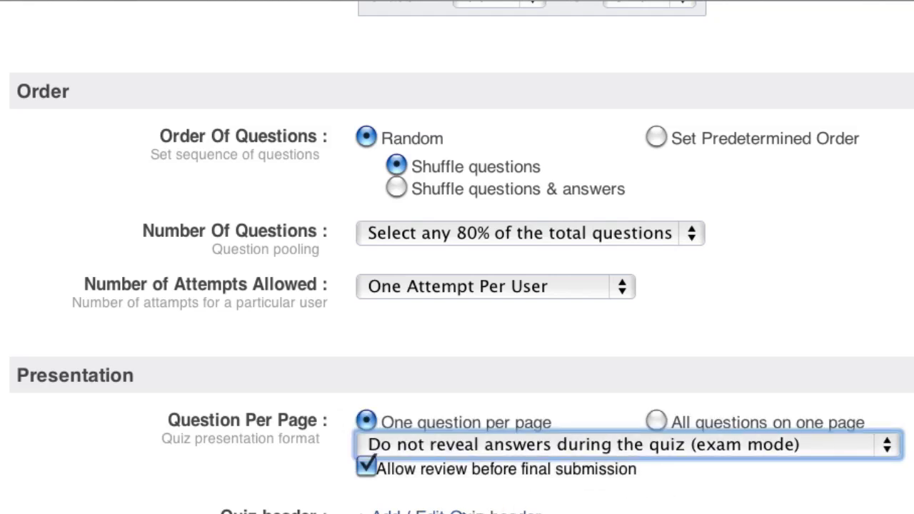
pyautogui.scroll(-5, 489, 508)
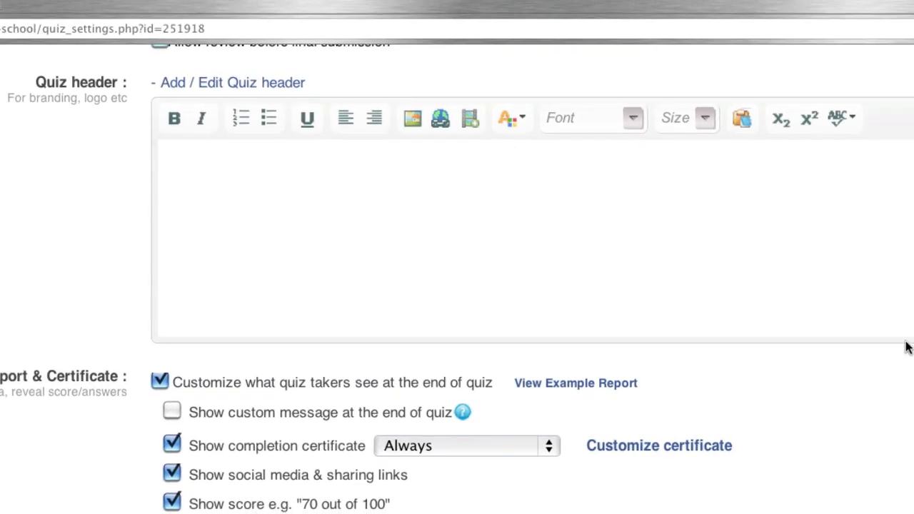
# - Add a quiz header 'Widgets, Inc.' in bold Georgia at size 18
pyautogui.click(784, 378)
pyautogui.write('Widgets, Inc.')
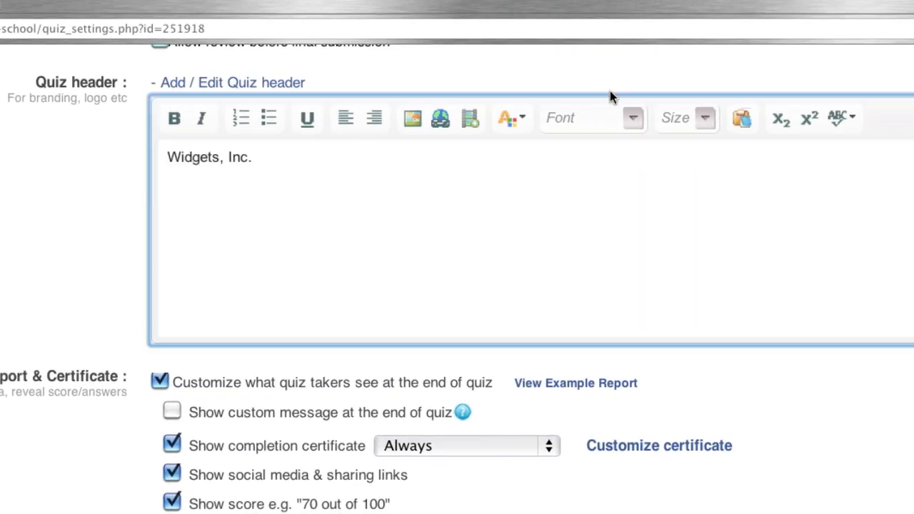
pyautogui.press('super+a')
pyautogui.click(174, 119)
pyautogui.click(632, 118)
pyautogui.click(611, 240)
pyautogui.click(705, 118)
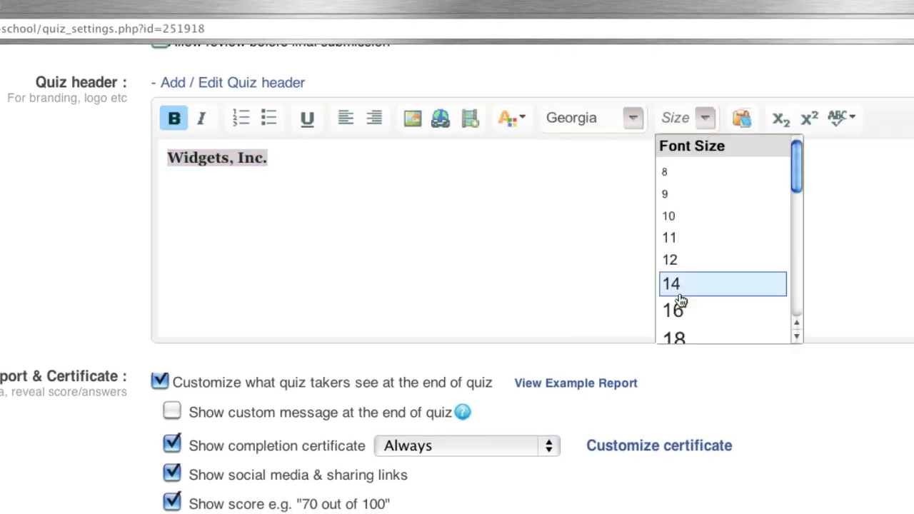
pyautogui.click(674, 338)
pyautogui.click(422, 212)
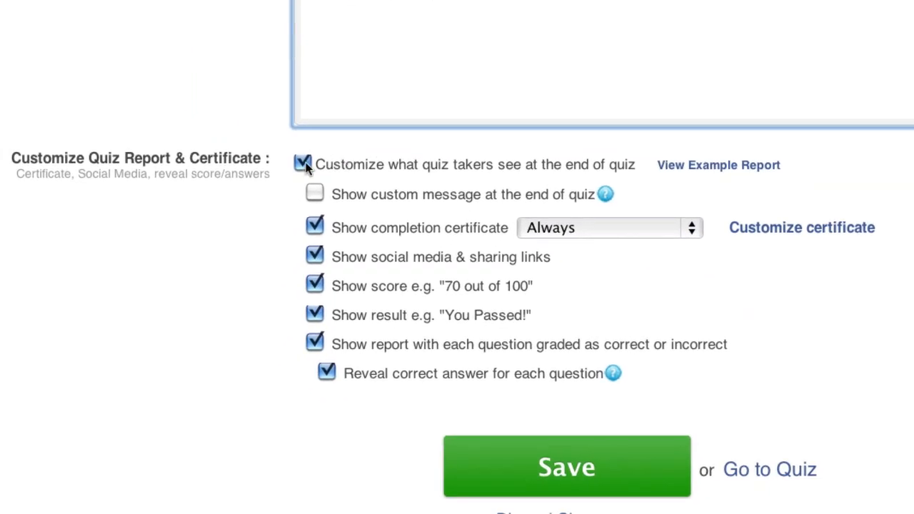
# - Add a custom end-of-quiz message and limit the certificate to scores of 85% and above
pyautogui.click(317, 193)
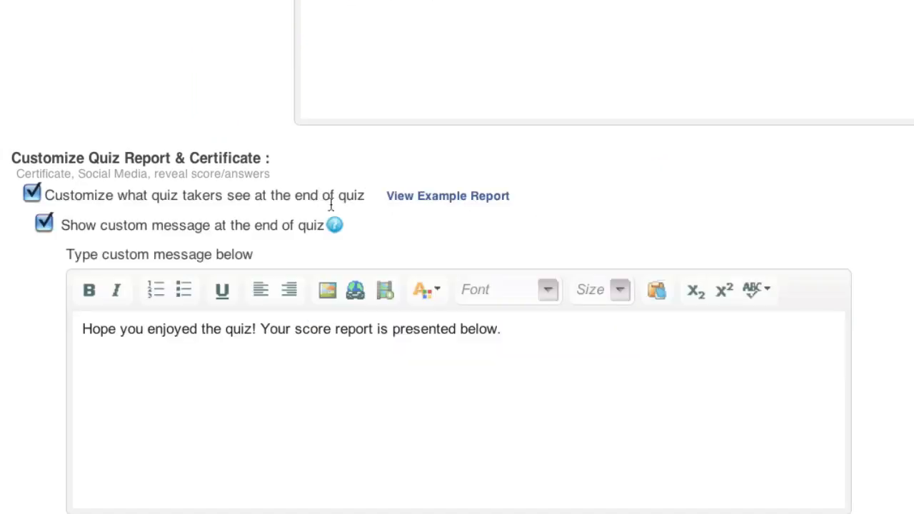
pyautogui.click(337, 402)
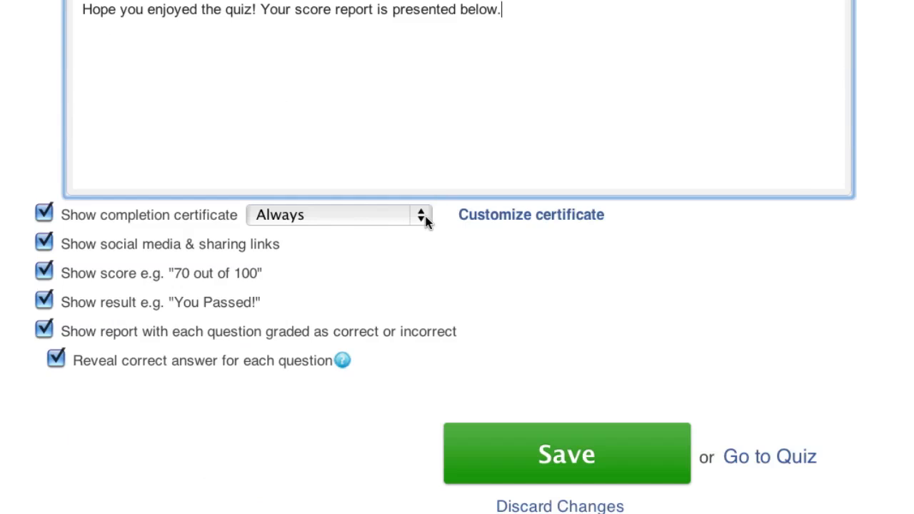
pyautogui.click(426, 216)
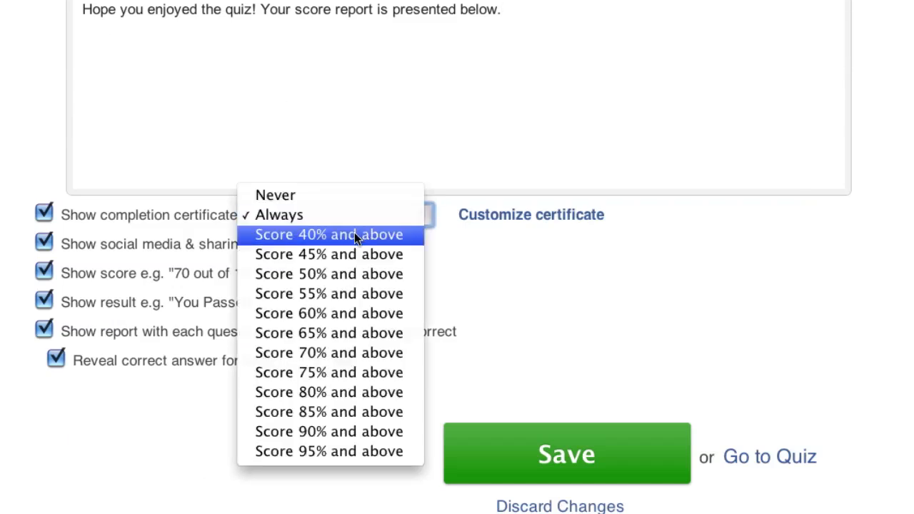
pyautogui.click(357, 416)
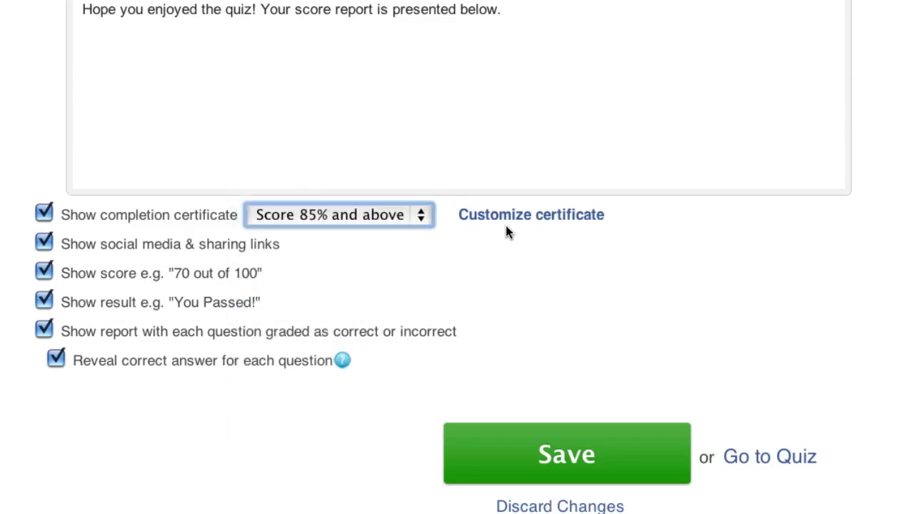
pyautogui.click(465, 216)
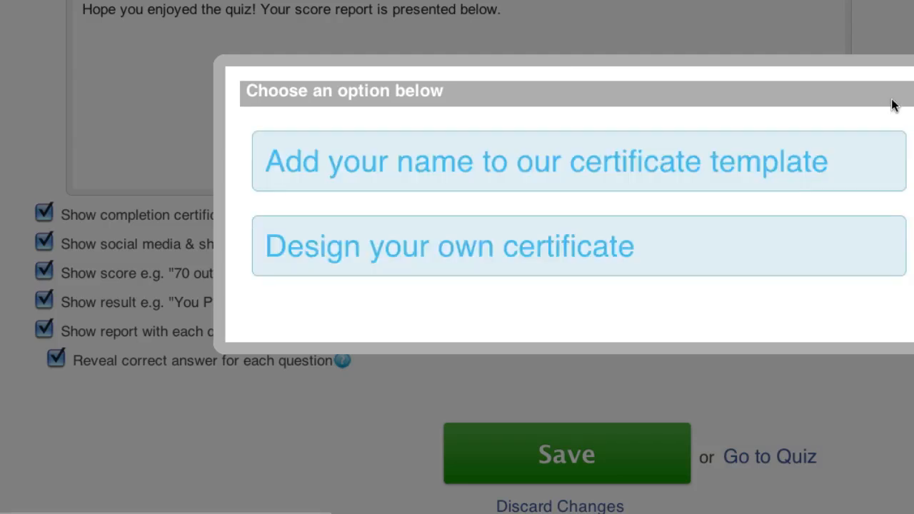
# - Close the certificate options without choosing one and save the general quiz settings
pyautogui.click(913, 89)
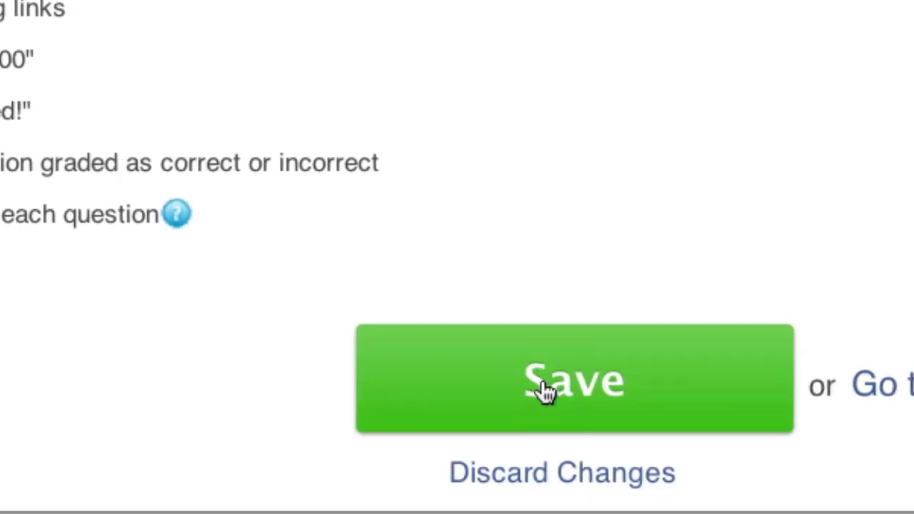
pyautogui.click(547, 390)
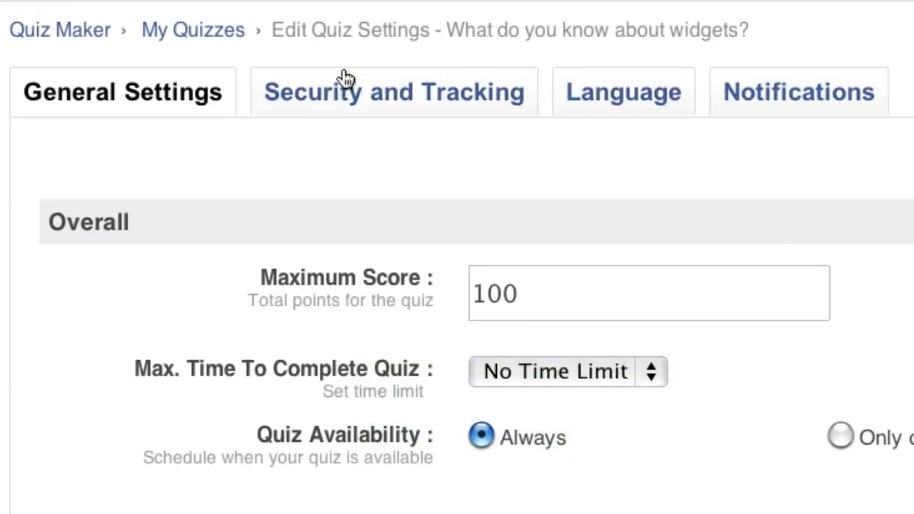
# - Set a common quiz password, make quiz and comments private, and require email and phone
pyautogui.click(343, 96)
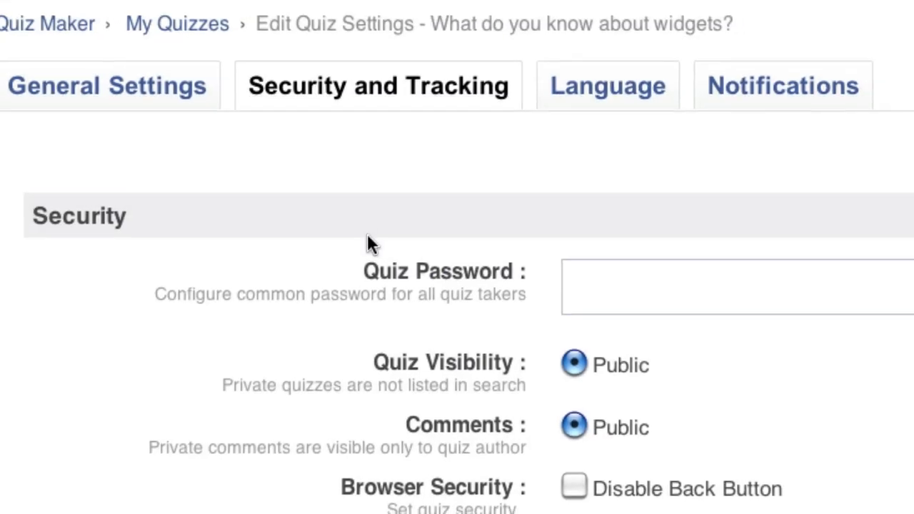
pyautogui.click(656, 291)
pyautogui.write('proprofs')
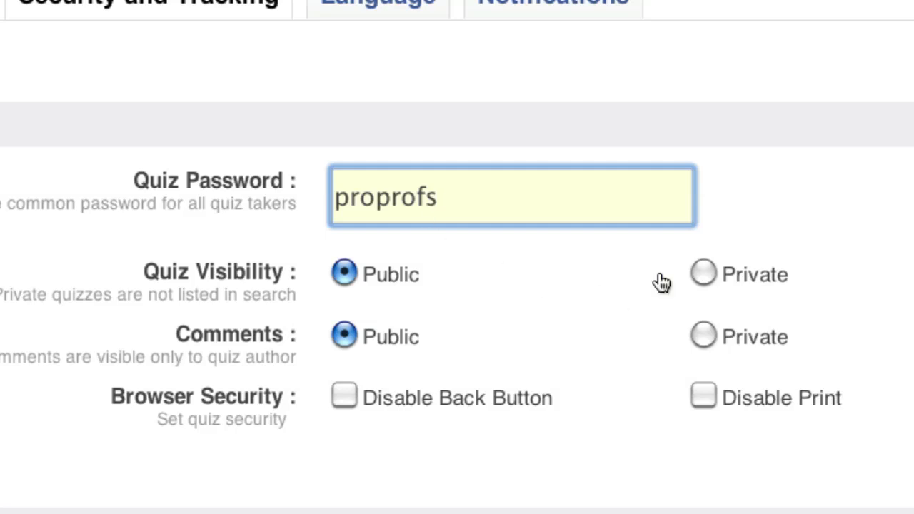
pyautogui.click(698, 276)
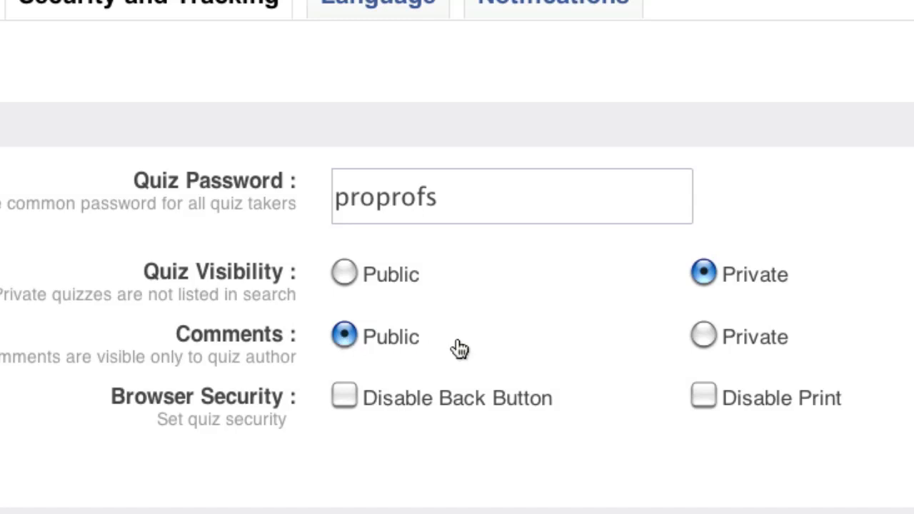
pyautogui.click(707, 335)
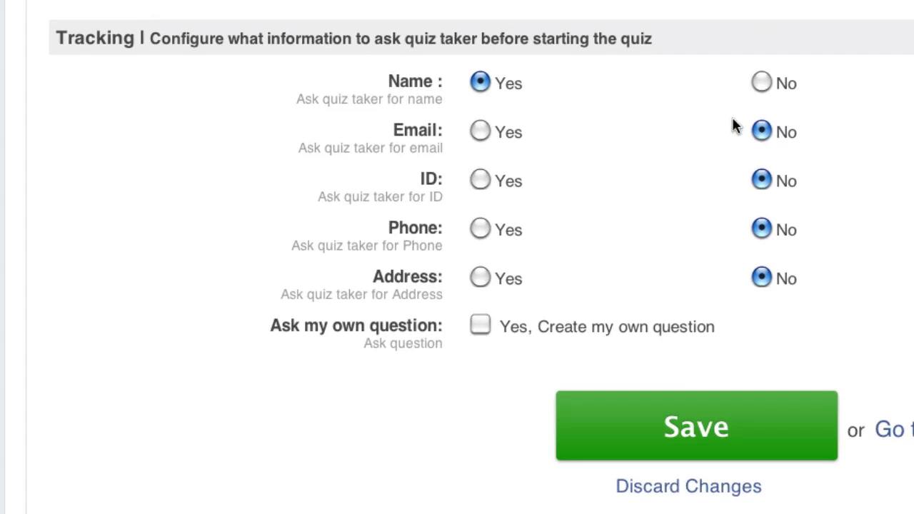
pyautogui.click(480, 132)
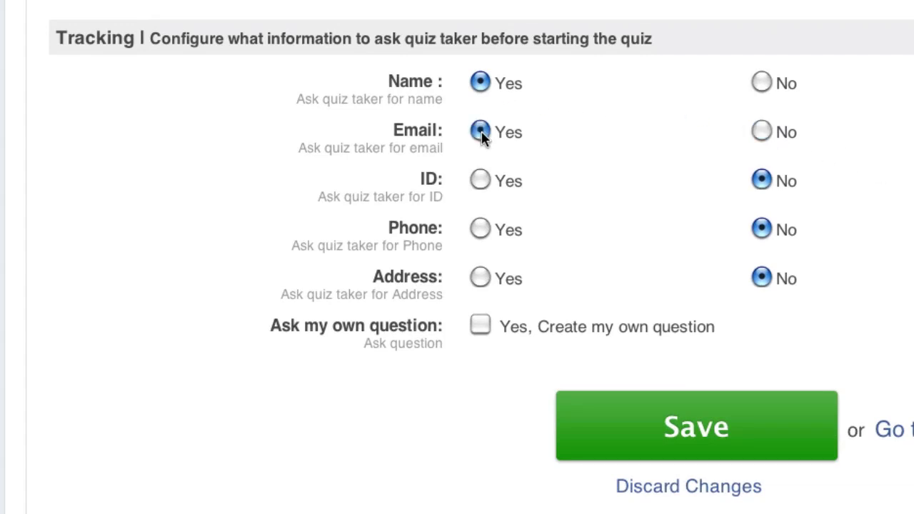
pyautogui.click(480, 229)
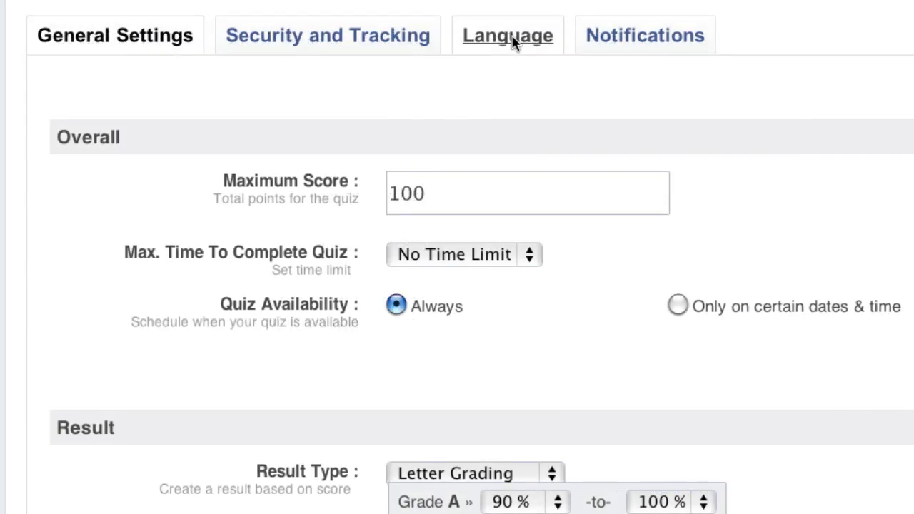
# - Keep ENGLISH as the quiz button language
pyautogui.click(512, 37)
pyautogui.click(526, 139)
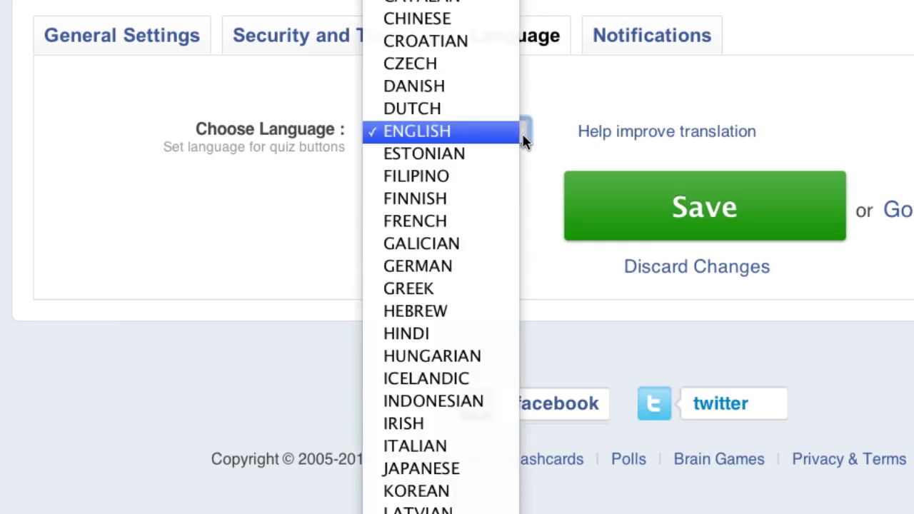
pyautogui.click(523, 141)
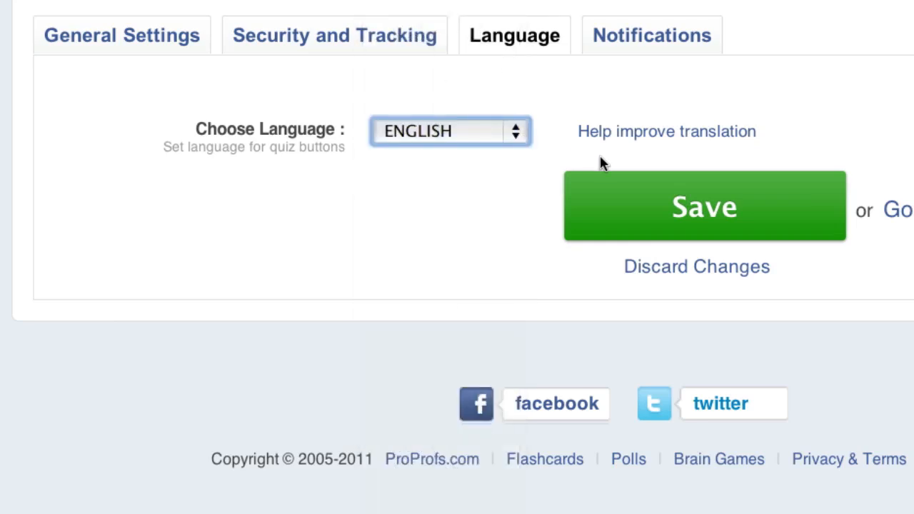
# - Email the author on each attempt, send takers only their certificate, and save all settings
pyautogui.click(673, 35)
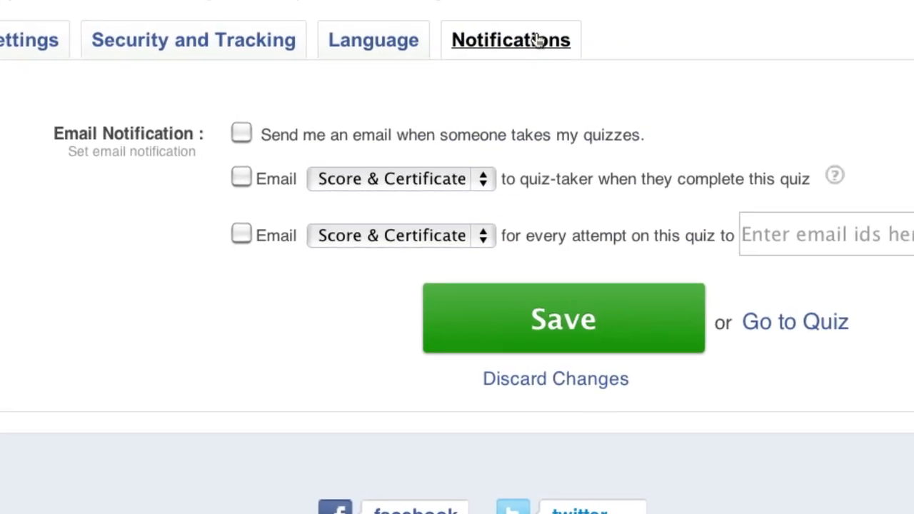
pyautogui.click(214, 129)
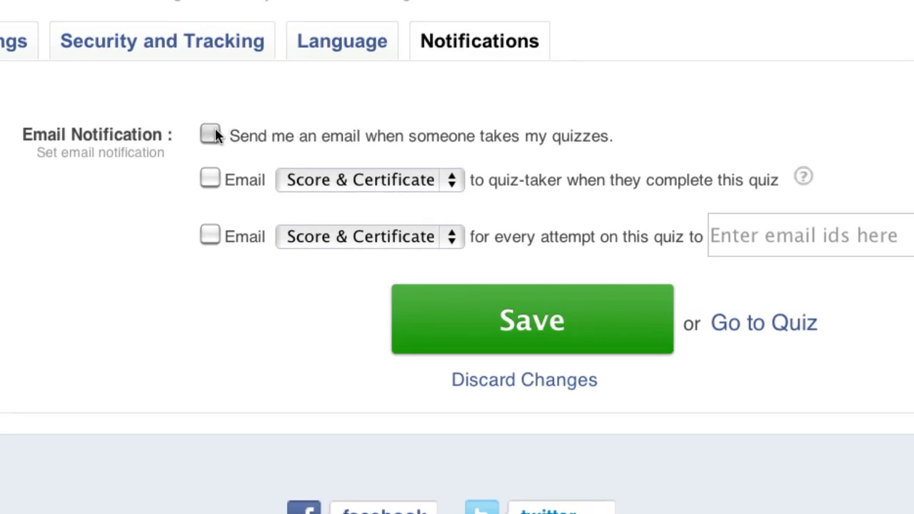
pyautogui.click(209, 180)
pyautogui.click(456, 179)
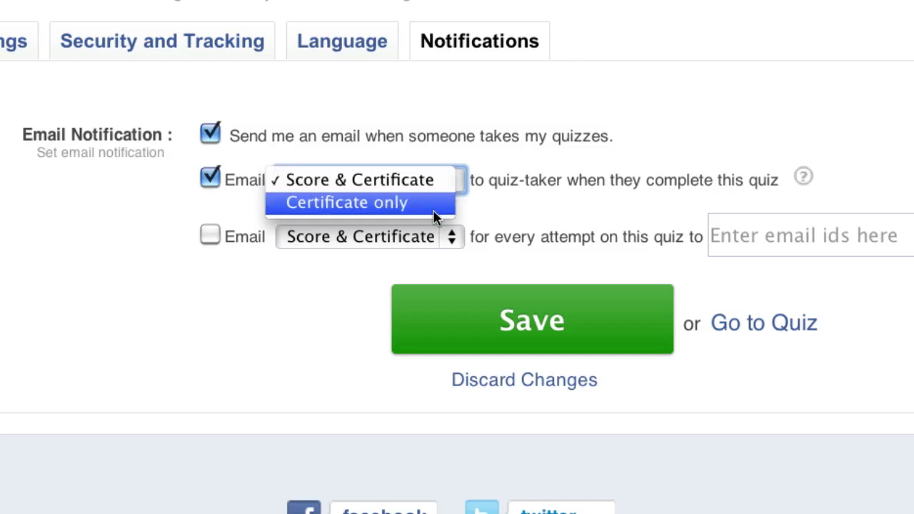
pyautogui.click(436, 205)
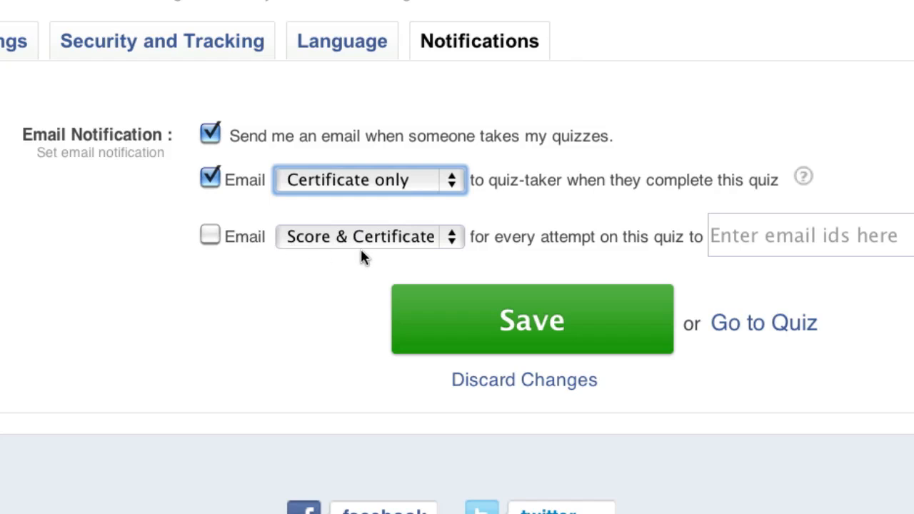
pyautogui.click(541, 322)
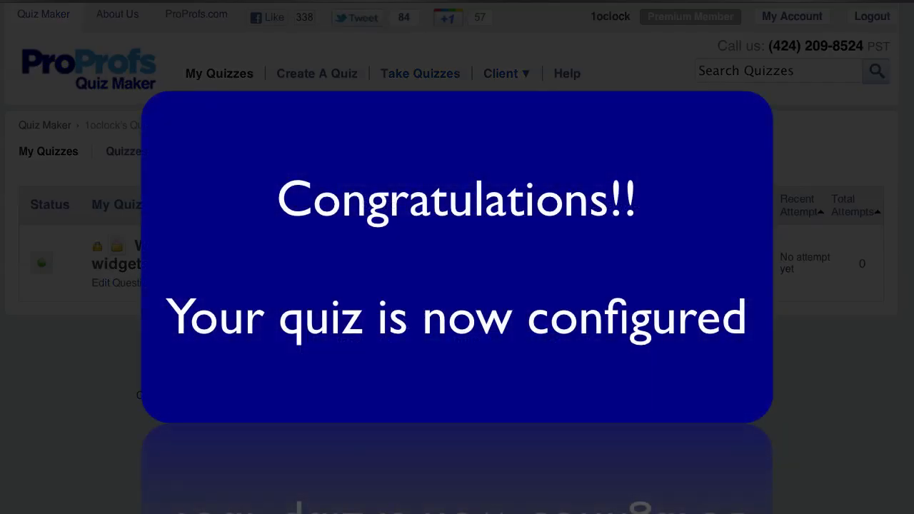